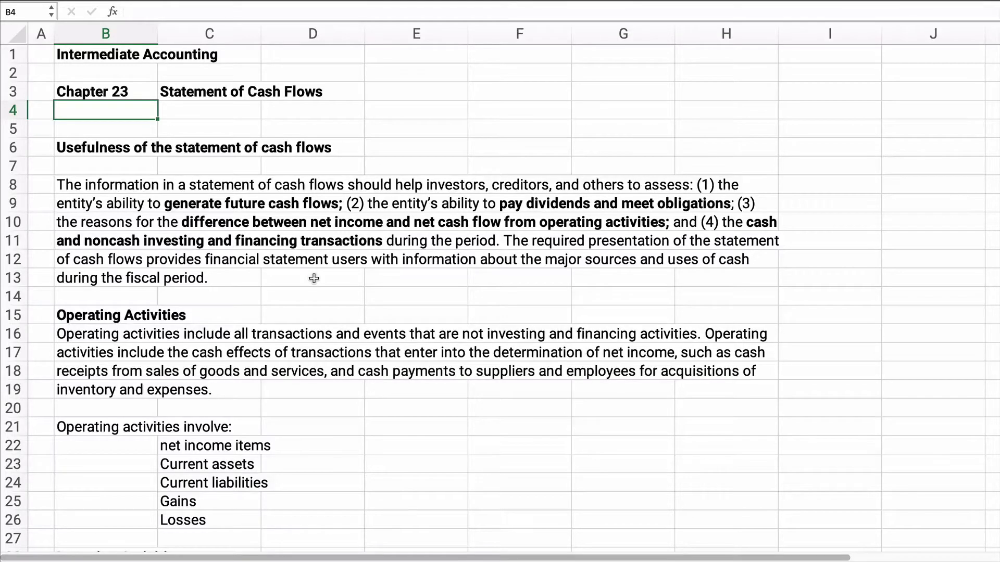
- Number the Operating Activities heading 1
{"action": "left_click", "coordinate": [232, 260]}
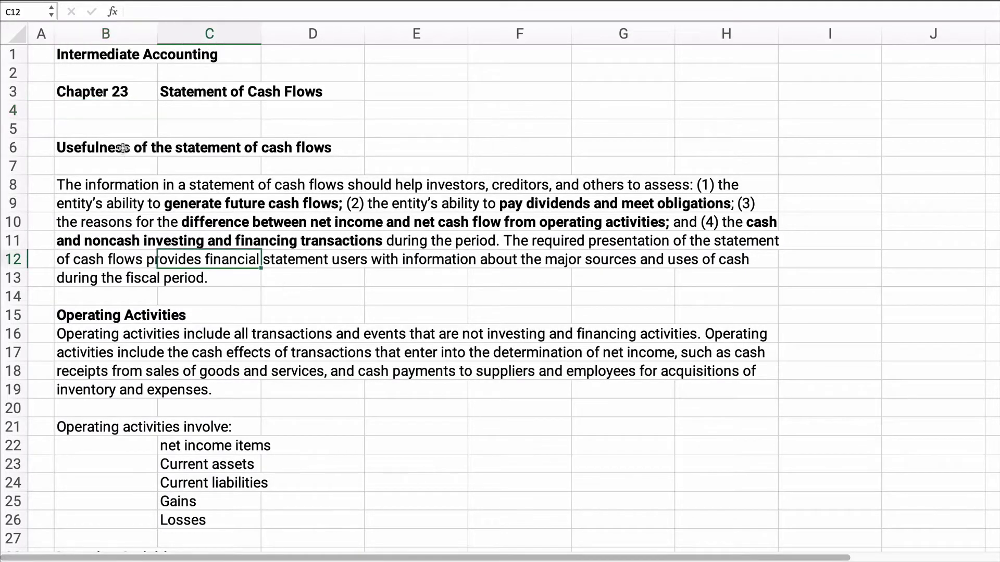
{"action": "left_click", "coordinate": [114, 134]}
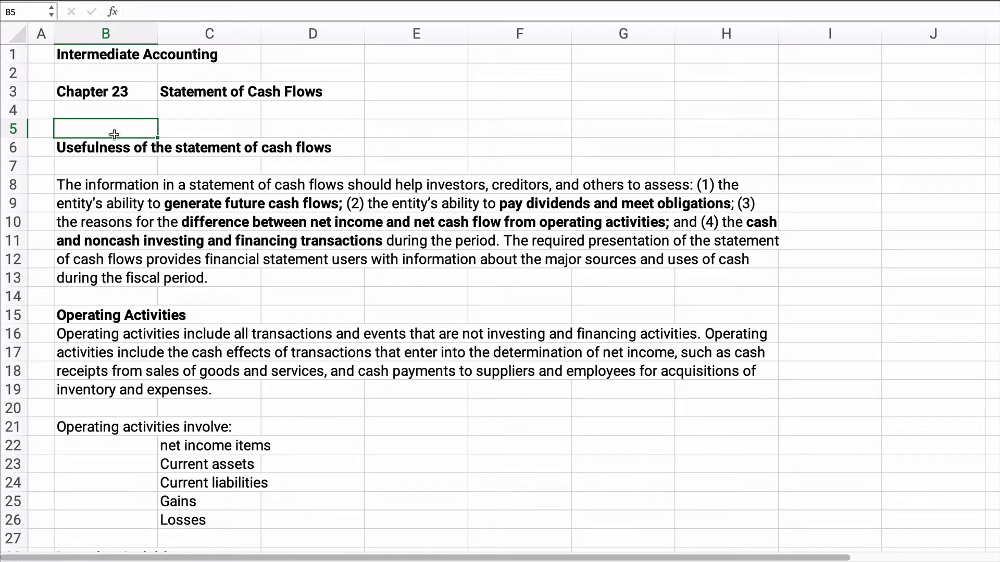
{"action": "left_click", "coordinate": [76, 314]}
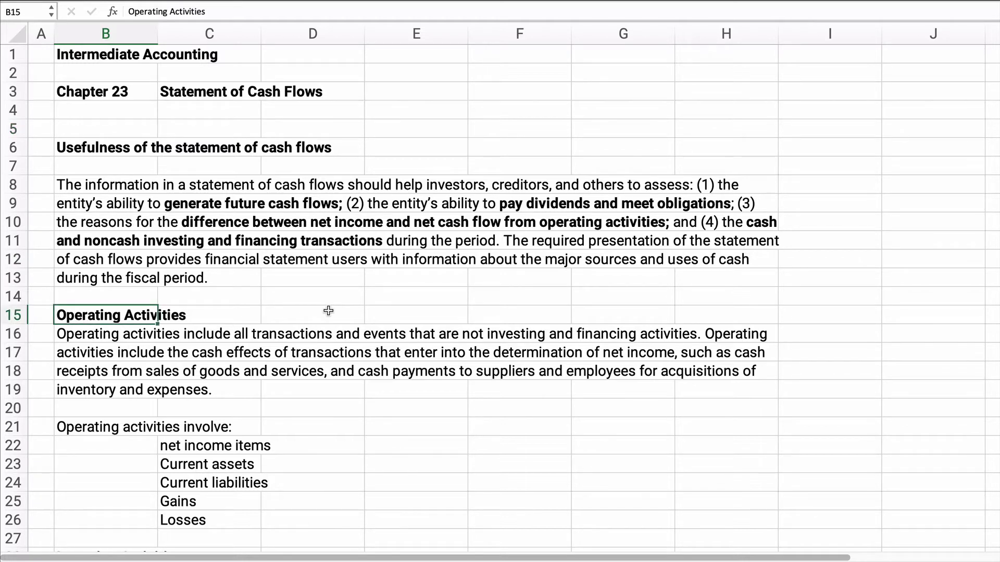
{"action": "left_click", "coordinate": [46, 316]}
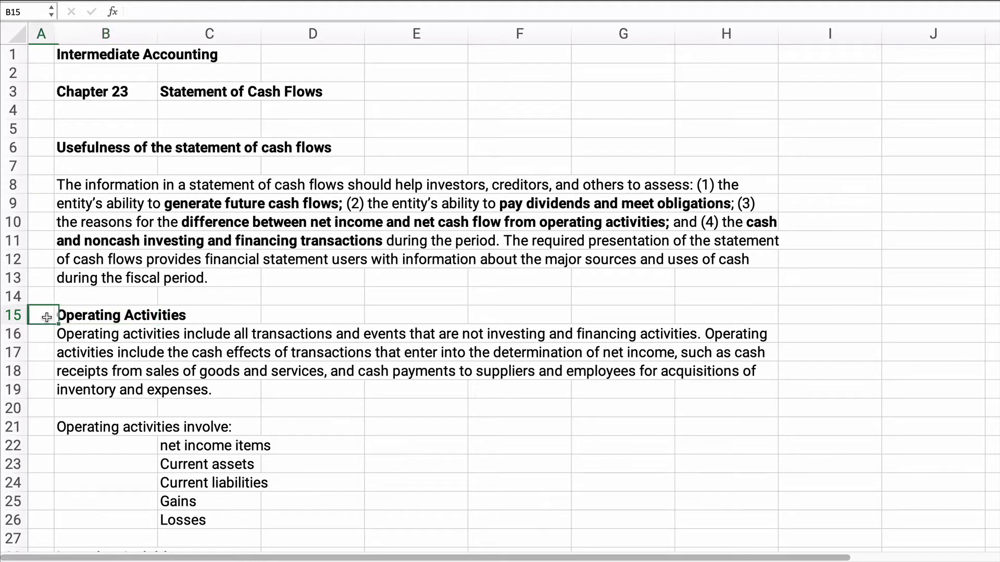
{"action": "type", "text": "1"}
{"action": "left_click", "coordinate": [160, 393]}
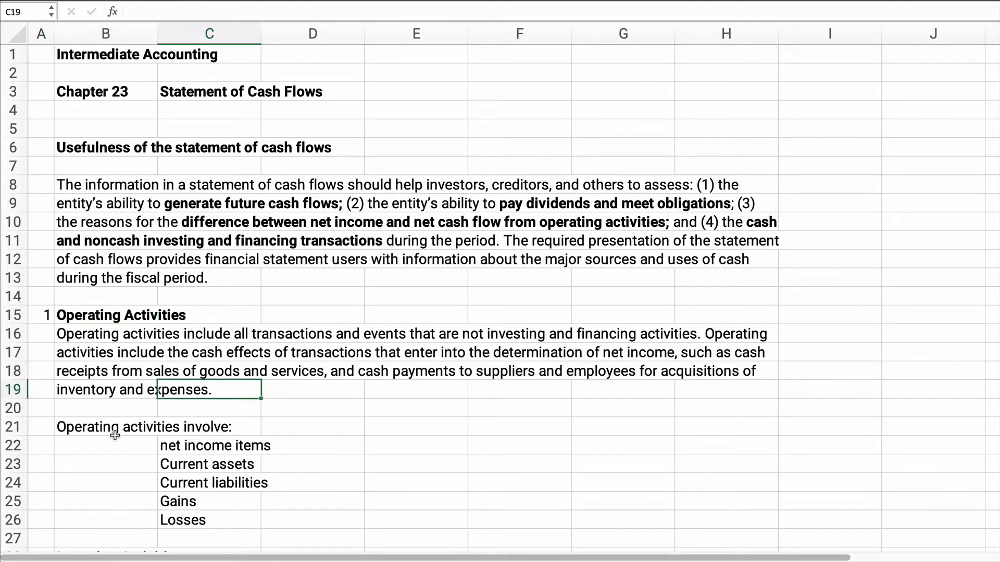
- Review the operating items (net income, current assets, gains and losses) and select the Investing Activities number cell
{"action": "scroll", "coordinate": [105, 443], "scroll_direction": "down", "scroll_amount": 5}
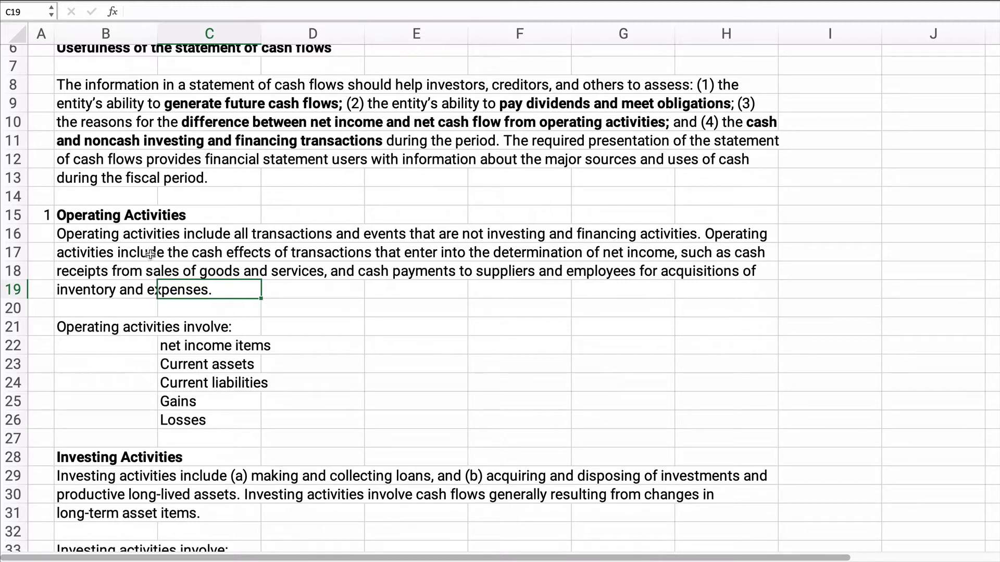
{"action": "left_click_drag", "start_coordinate": [206, 345], "coordinate": [213, 416]}
{"action": "left_click", "coordinate": [326, 382]}
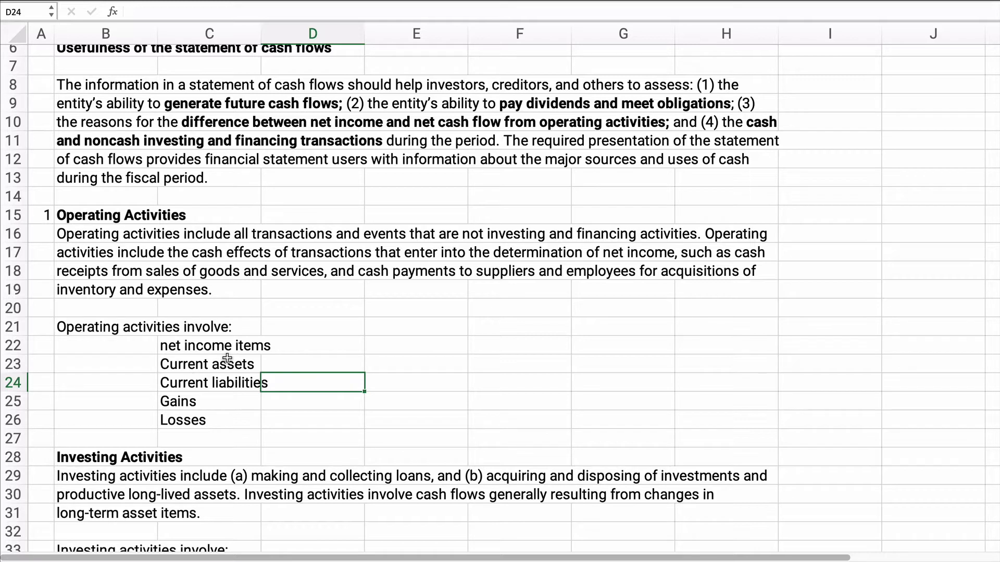
{"action": "left_click", "coordinate": [195, 366]}
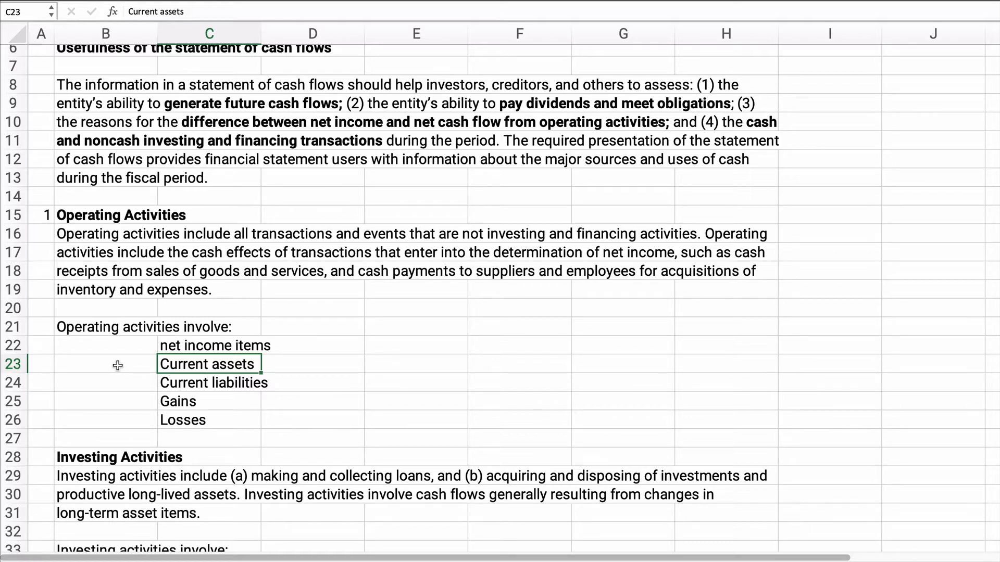
{"action": "left_click", "coordinate": [180, 349]}
{"action": "left_click_drag", "start_coordinate": [178, 402], "coordinate": [179, 416]}
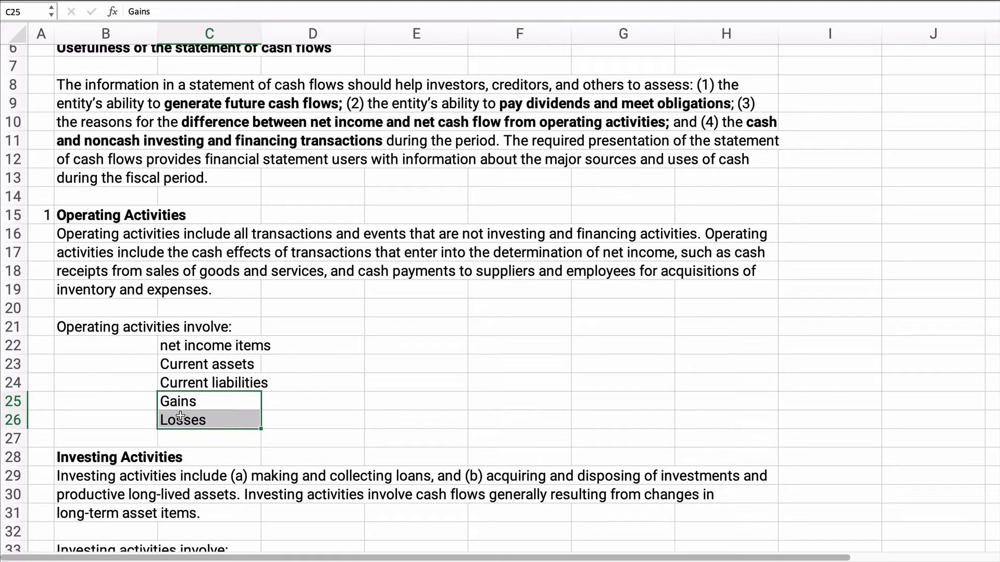
{"action": "left_click", "coordinate": [42, 456]}
{"action": "type", "text": "2"}
{"action": "left_click", "coordinate": [263, 476]}
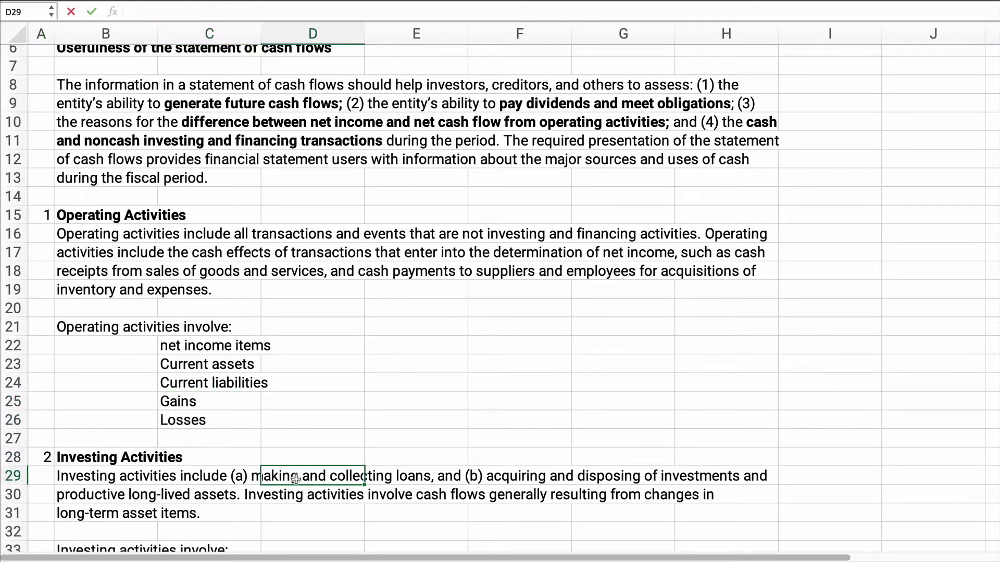
{"action": "scroll", "coordinate": [271, 484], "scroll_direction": "down", "scroll_amount": 3}
{"action": "scroll", "coordinate": [259, 481], "scroll_direction": "down", "scroll_amount": 5}
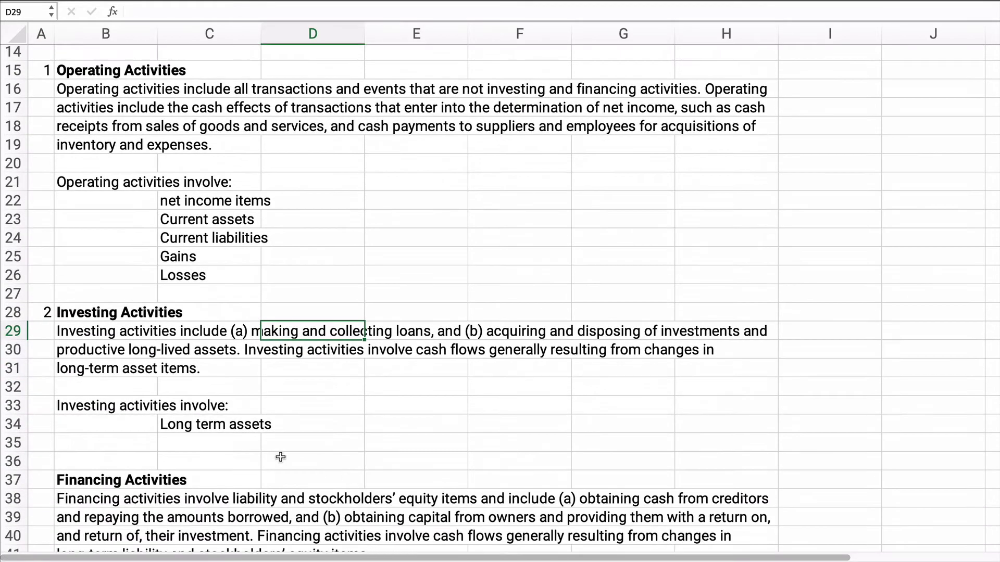
{"action": "left_click_drag", "start_coordinate": [183, 428], "coordinate": [290, 426]}
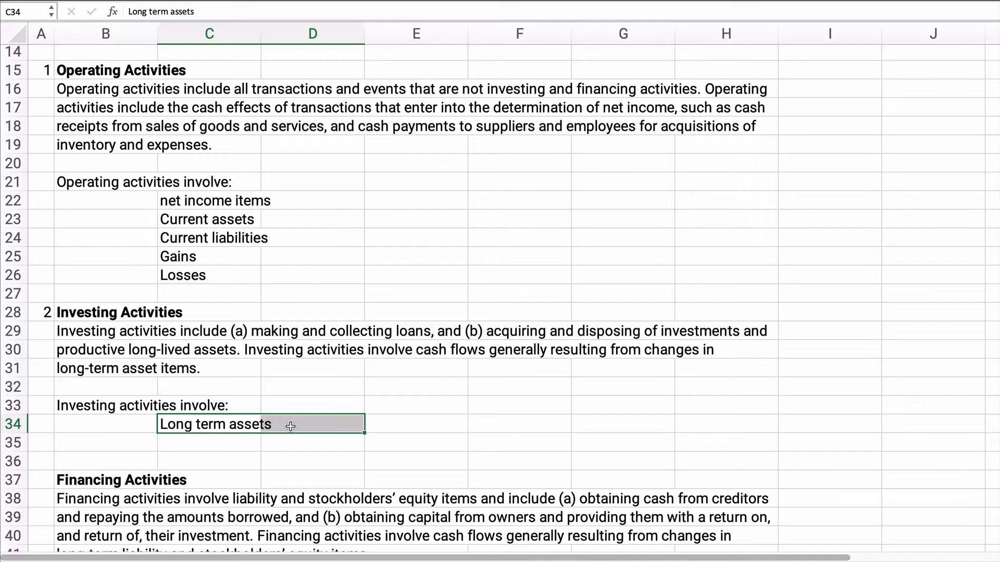
{"action": "left_click", "coordinate": [503, 443]}
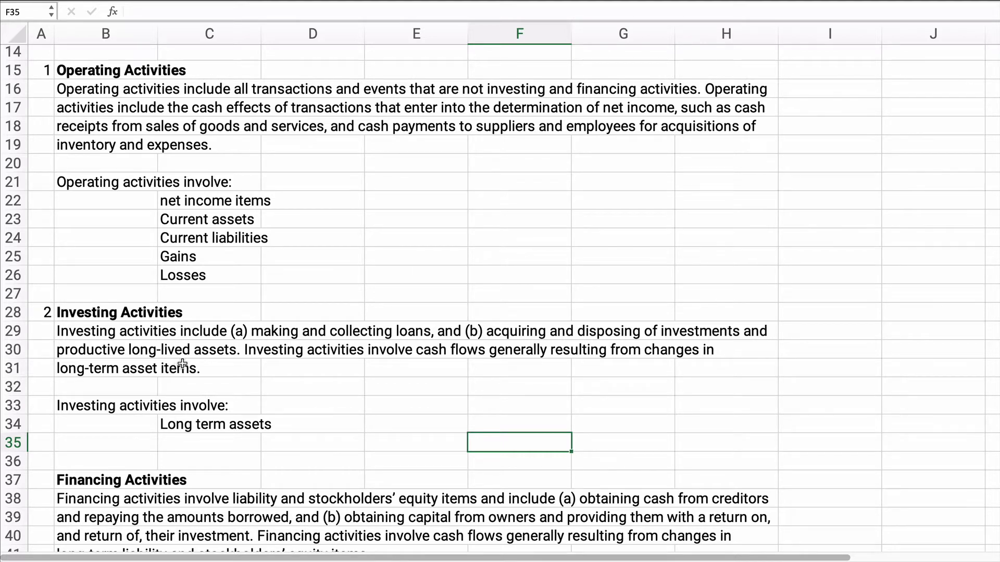
{"action": "scroll", "coordinate": [217, 424], "scroll_direction": "down", "scroll_amount": 2}
{"action": "left_click", "coordinate": [110, 373]}
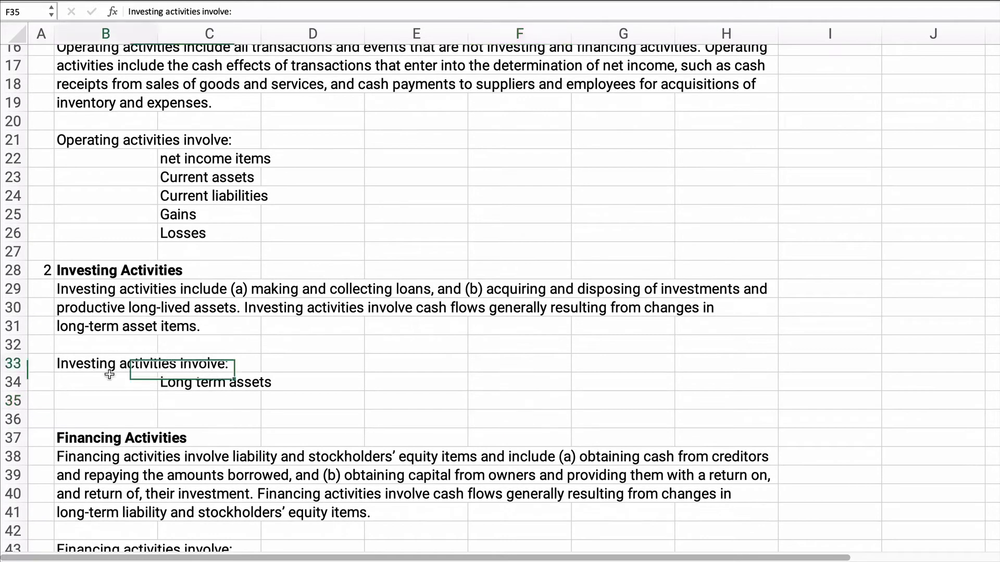
{"action": "left_click_drag", "start_coordinate": [109, 374], "coordinate": [334, 387]}
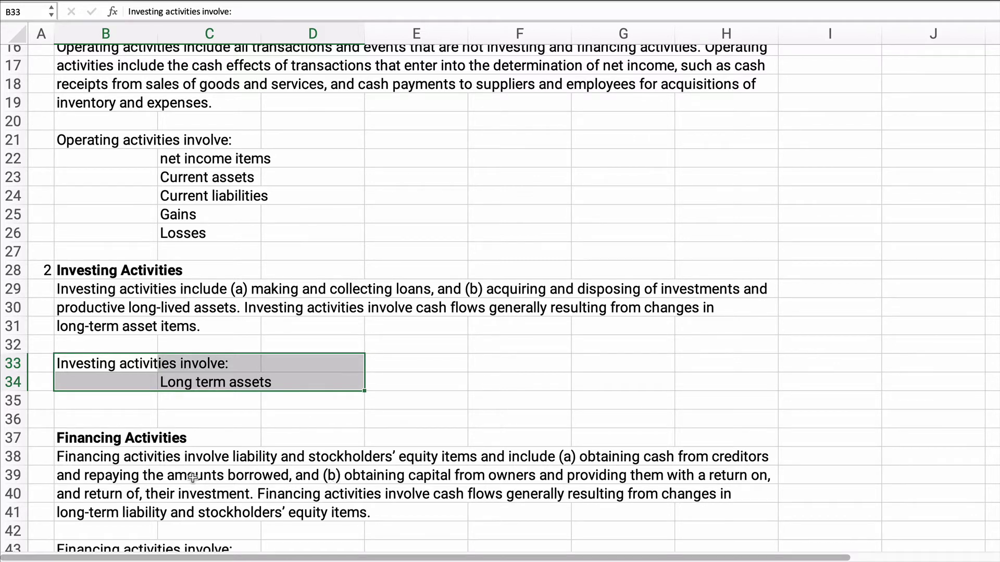
{"action": "scroll", "coordinate": [193, 478], "scroll_direction": "down", "scroll_amount": 3}
- Number the Financing Activities heading 3
{"action": "left_click", "coordinate": [32, 398]}
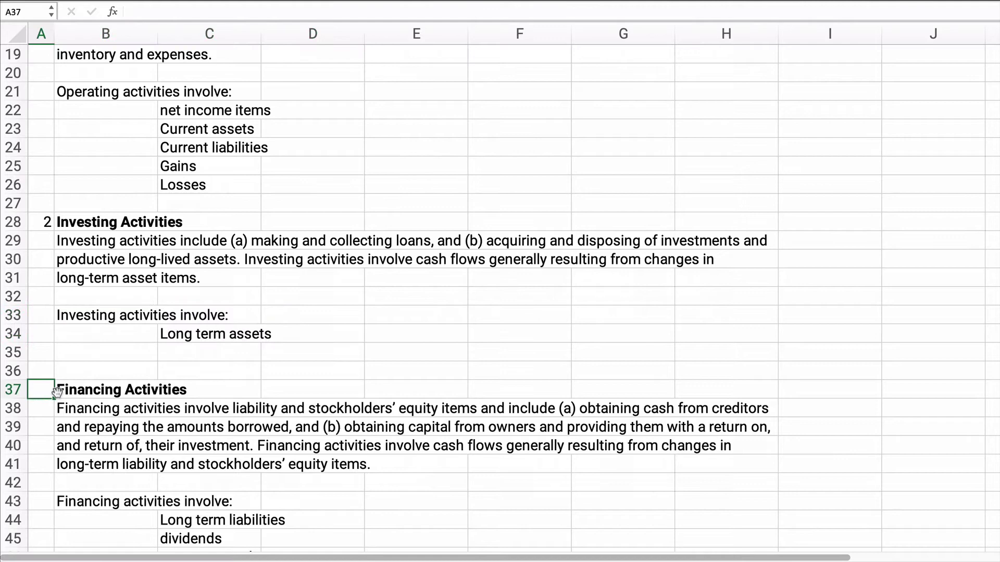
{"action": "type", "text": "3"}
{"action": "left_click", "coordinate": [163, 469]}
- Add 'preferred stock' to the financing items, in the row below common stock
{"action": "scroll", "coordinate": [359, 430], "scroll_direction": "down", "scroll_amount": 3}
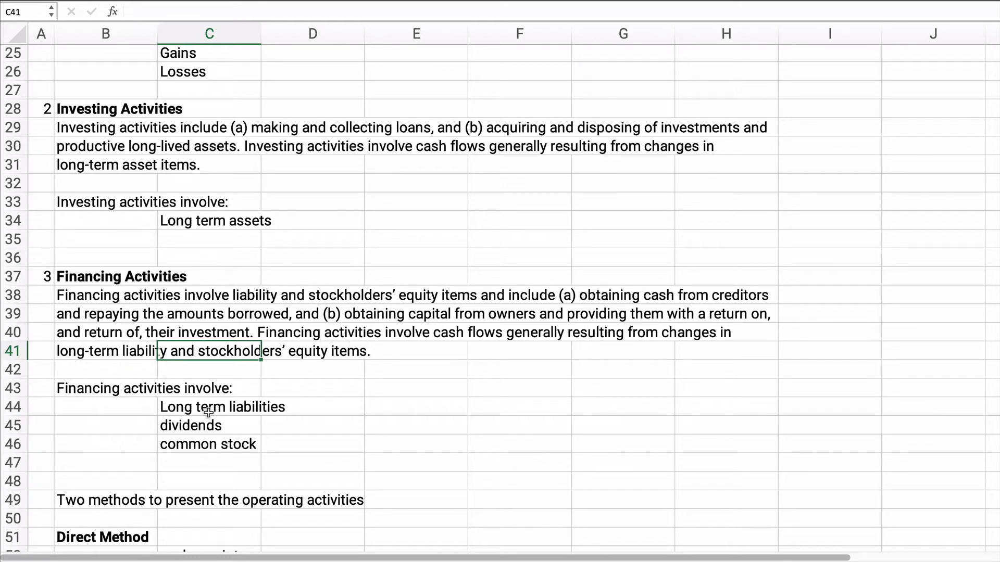
{"action": "left_click_drag", "start_coordinate": [194, 409], "coordinate": [318, 438]}
{"action": "left_click", "coordinate": [240, 456]}
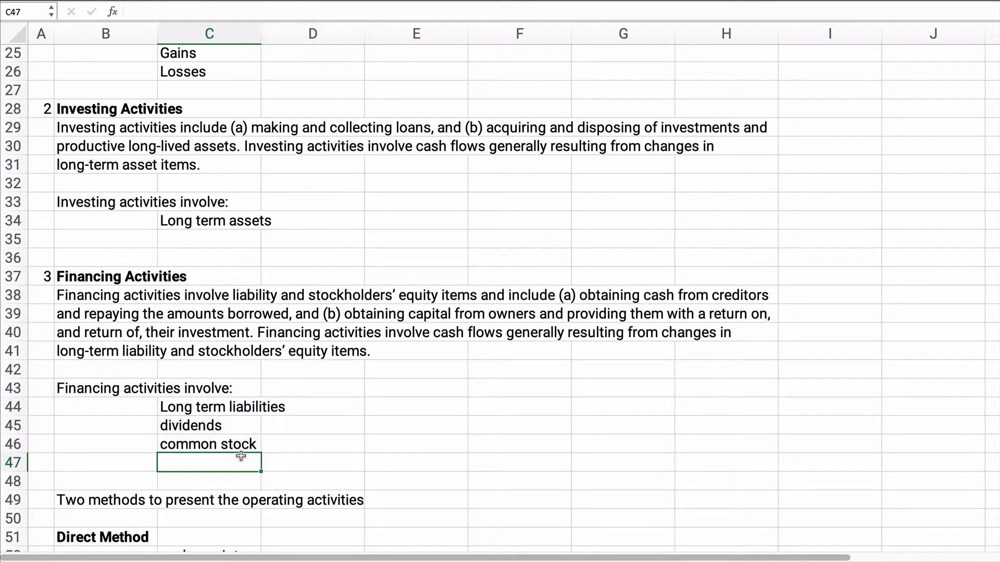
{"action": "type", "text": "perfer"}
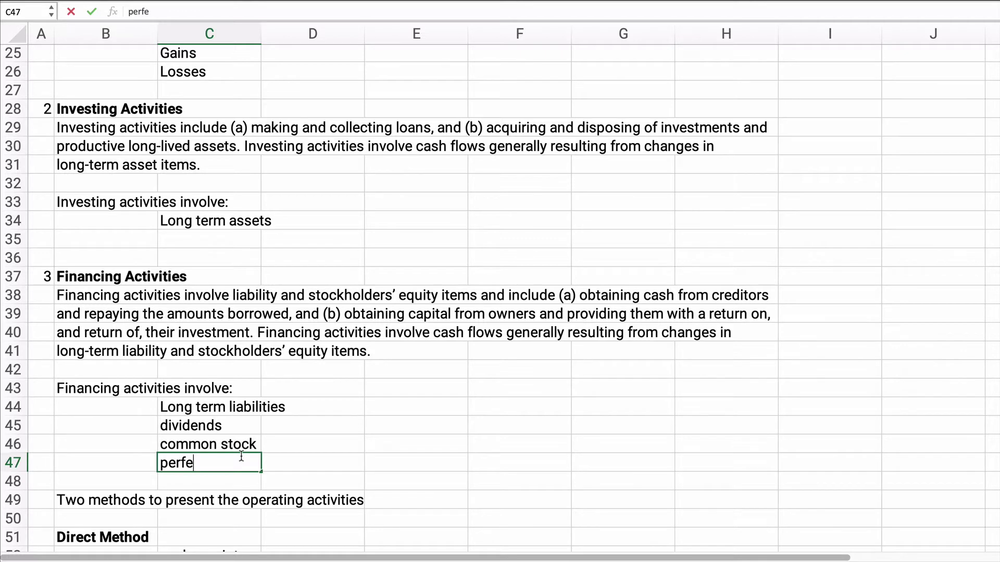
{"action": "key", "text": "BackSpace"}
{"action": "key", "text": "BackSpace"}
{"action": "key", "text": "BackSpace"}
{"action": "key", "text": "BackSpace"}
{"action": "key", "text": "BackSpace"}
{"action": "type", "text": "referred stock"}
{"action": "key", "text": "Return"}
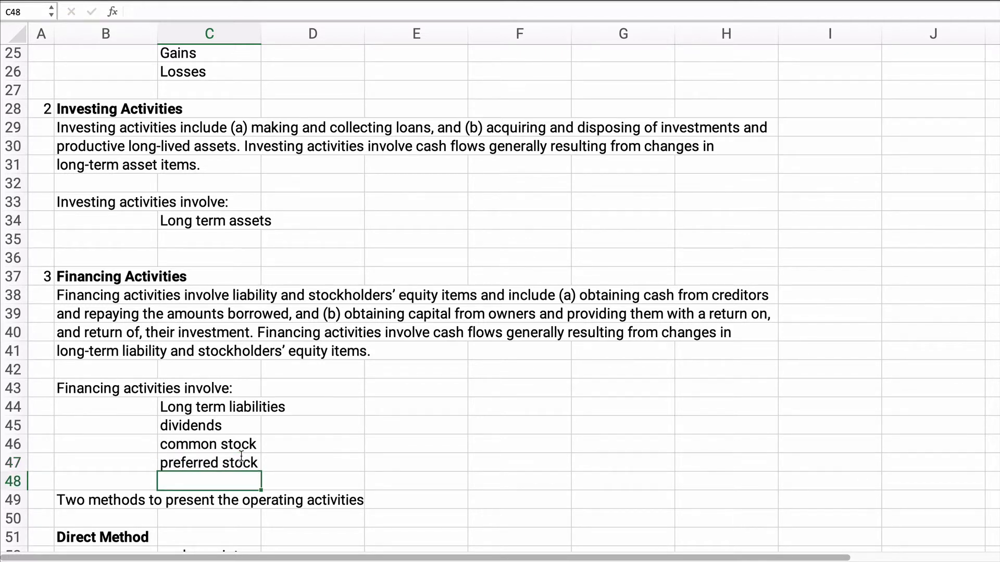
- Make the two-methods line across columns B–D bold
{"action": "scroll", "coordinate": [260, 466], "scroll_direction": "down", "scroll_amount": 5}
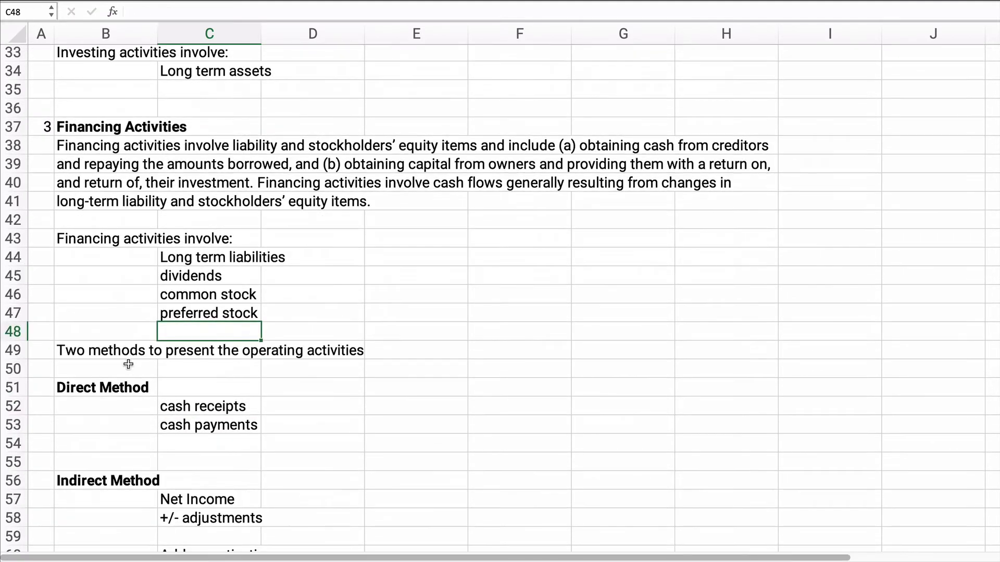
{"action": "left_click_drag", "start_coordinate": [79, 350], "coordinate": [357, 351]}
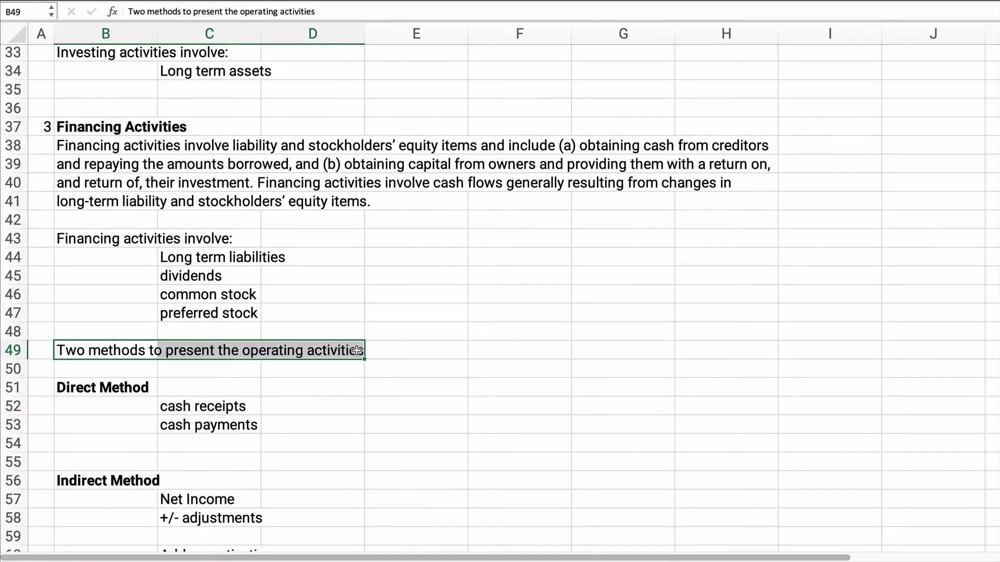
{"action": "key", "text": "ctrl+b"}
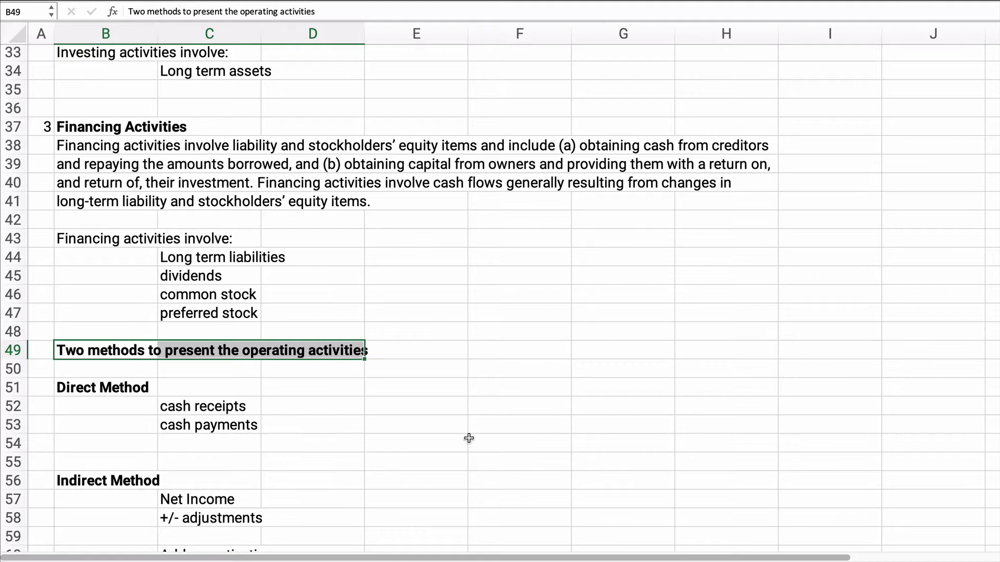
{"action": "left_click", "coordinate": [420, 443]}
{"action": "scroll", "coordinate": [415, 464], "scroll_direction": "down", "scroll_amount": 1}
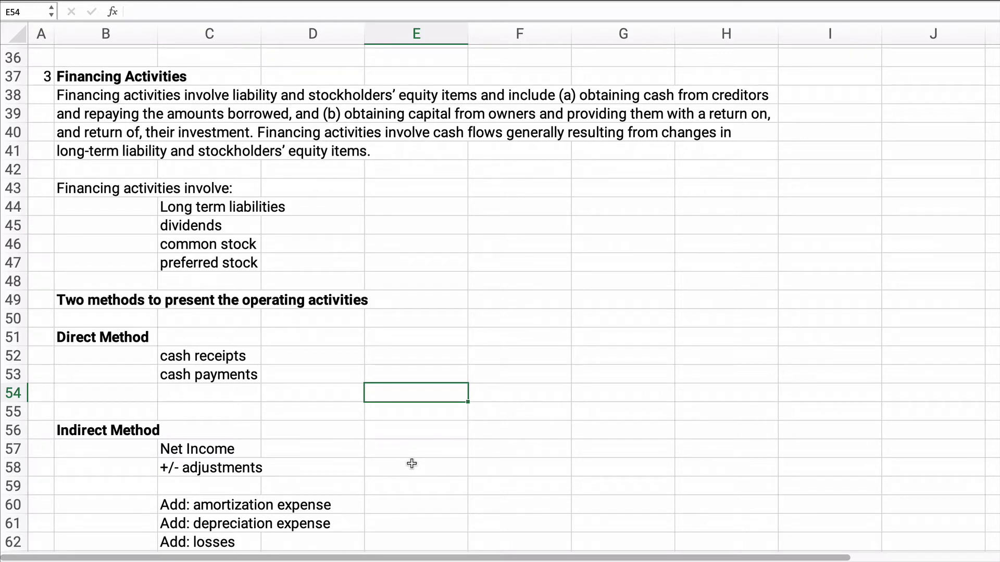
- Note the Direct Method as 'Easy to read, hard to prepare', used 5%
{"action": "left_click", "coordinate": [382, 338]}
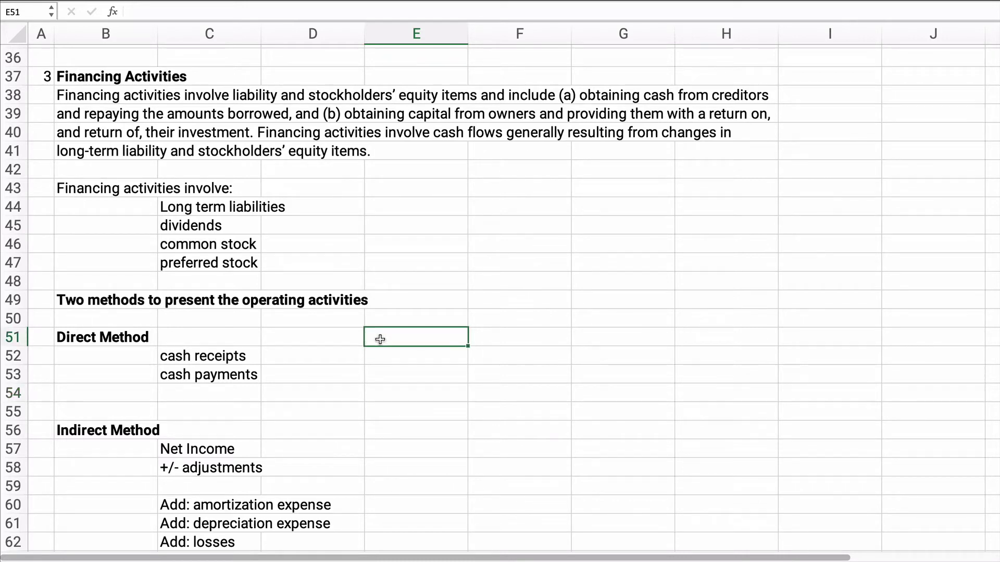
{"action": "type", "text": "Easy to read"}
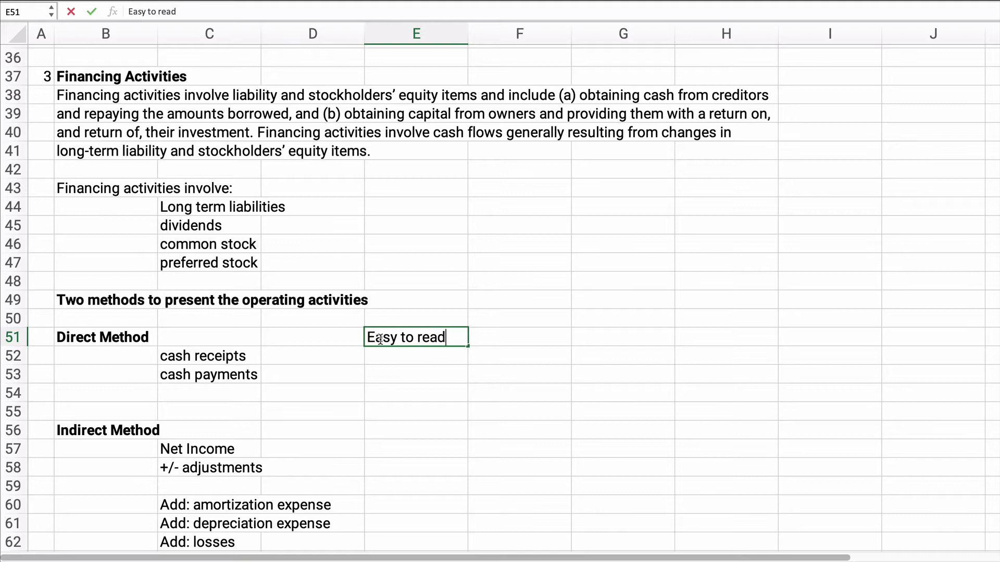
{"action": "type", "text": ", hard to prepare"}
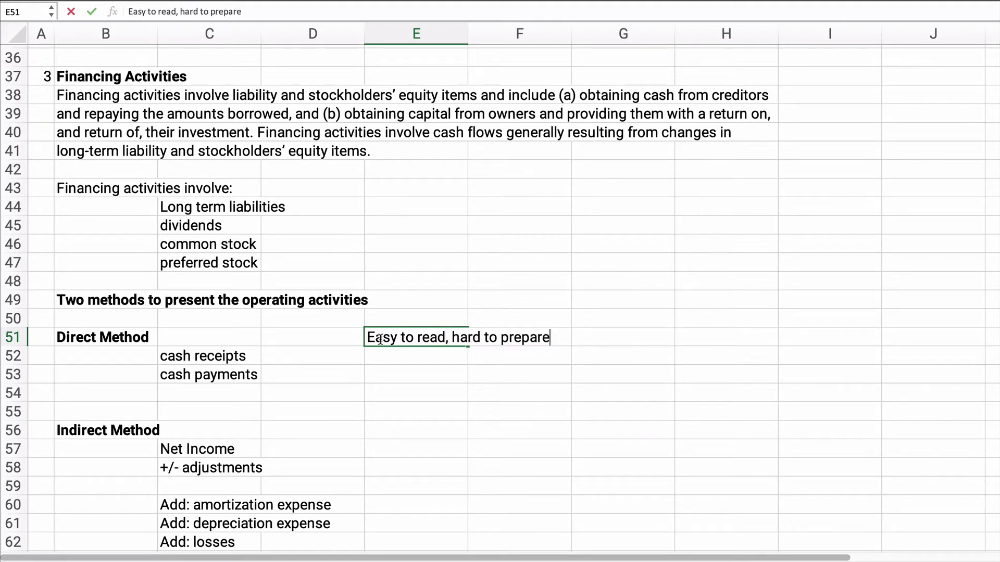
{"action": "key", "text": "Return"}
{"action": "type", "text": "5"}
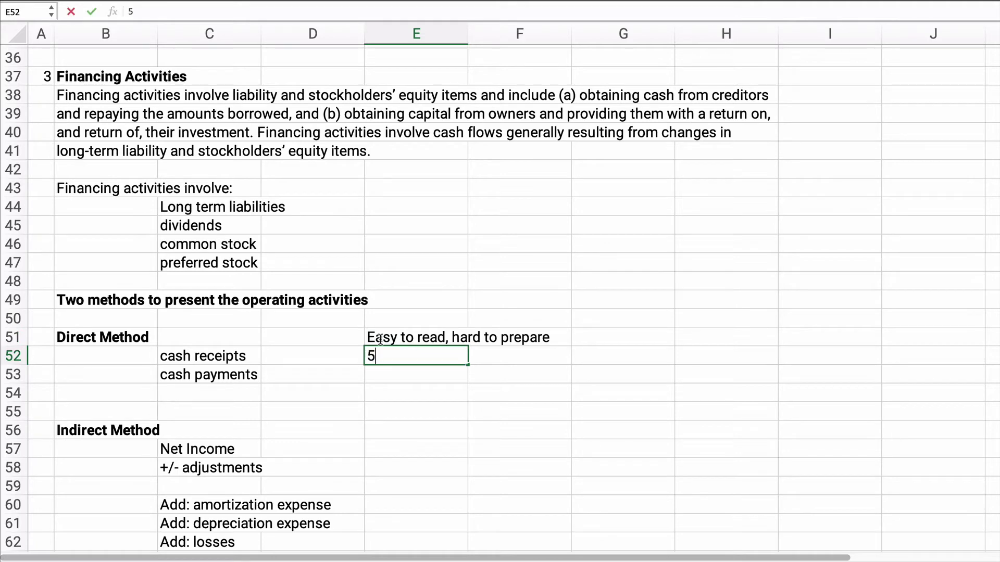
{"action": "type", "text": "%"}
{"action": "key", "text": "Return"}
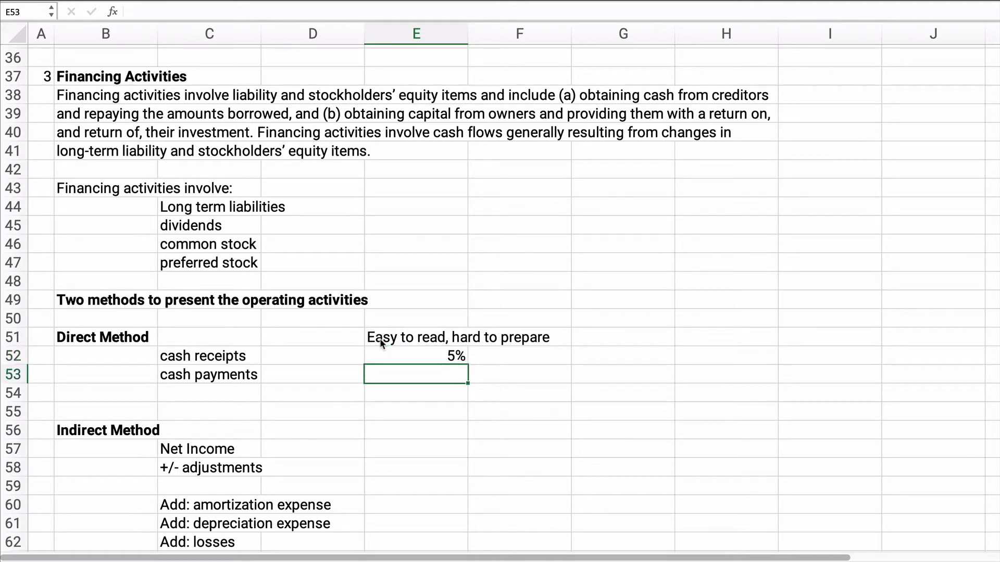
- Enter 95% as the Indirect Method's usage share
{"action": "key", "text": "Down"}
{"action": "key", "text": "Down"}
{"action": "key", "text": "Down"}
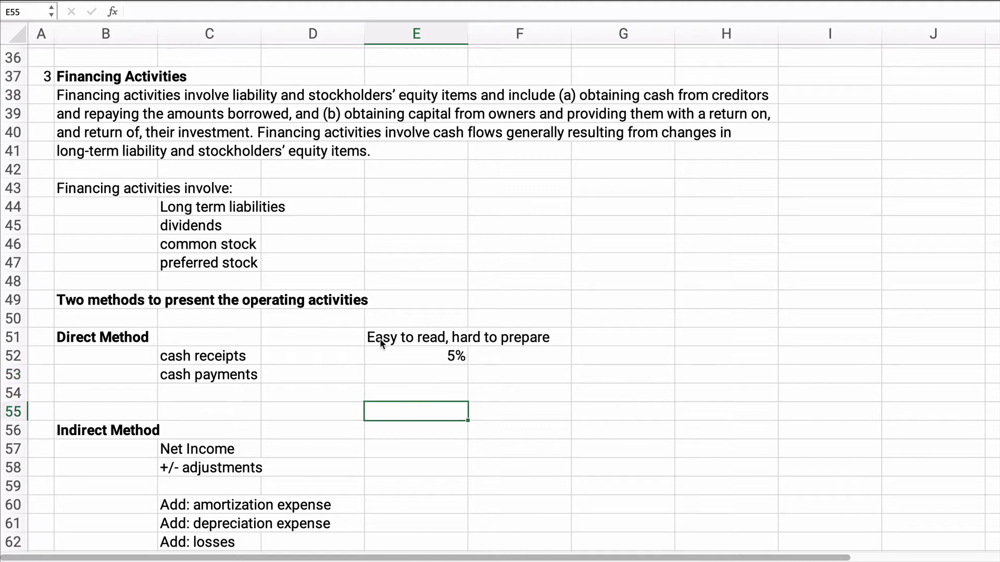
{"action": "type", "text": "95"}
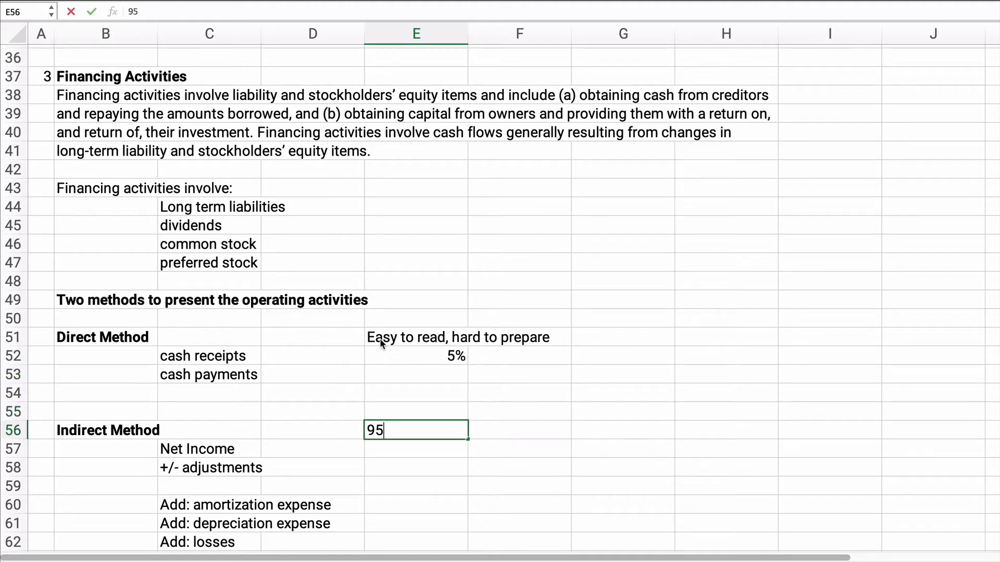
{"action": "type", "text": "%"}
{"action": "key", "text": "Return"}
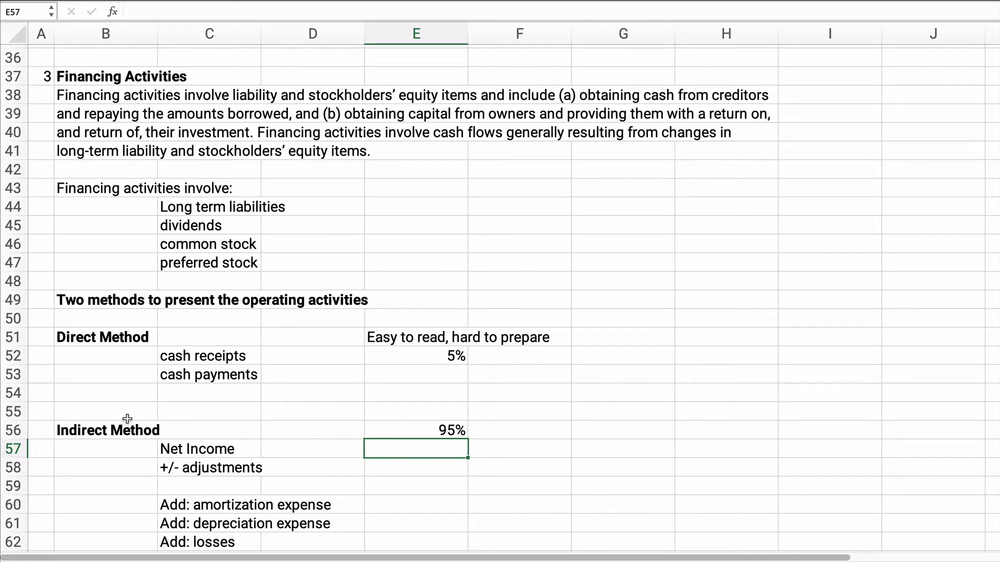
{"action": "scroll", "coordinate": [118, 447], "scroll_direction": "down", "scroll_amount": 2}
{"action": "scroll", "coordinate": [118, 447], "scroll_direction": "down", "scroll_amount": 5}
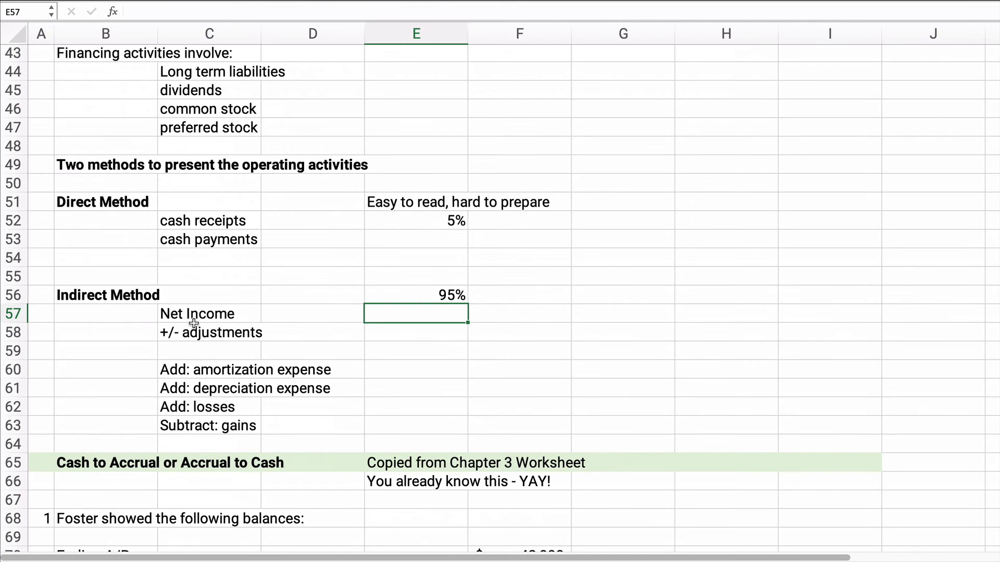
{"action": "left_click_drag", "start_coordinate": [176, 314], "coordinate": [310, 420]}
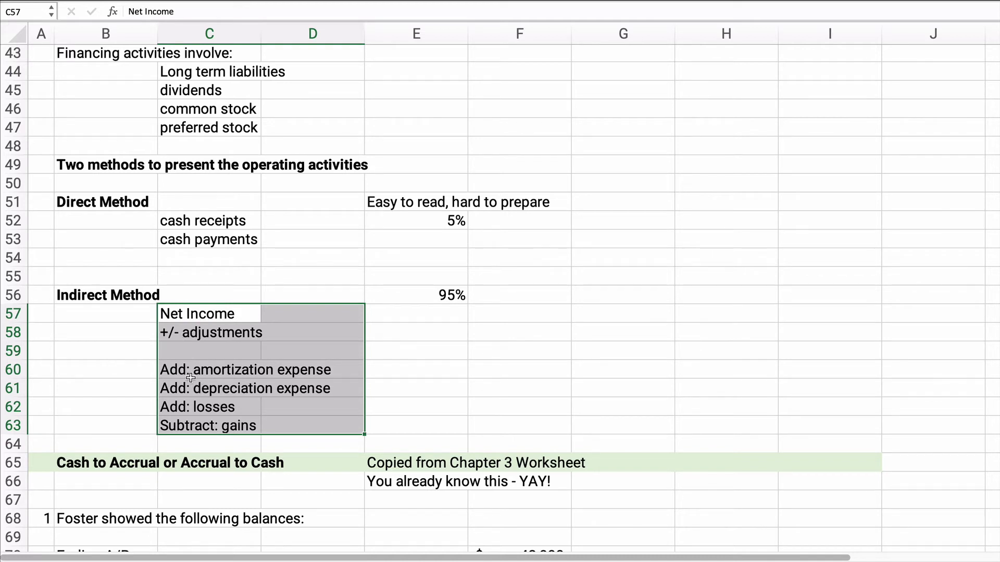
{"action": "left_click_drag", "start_coordinate": [178, 373], "coordinate": [315, 390]}
{"action": "left_click", "coordinate": [227, 404]}
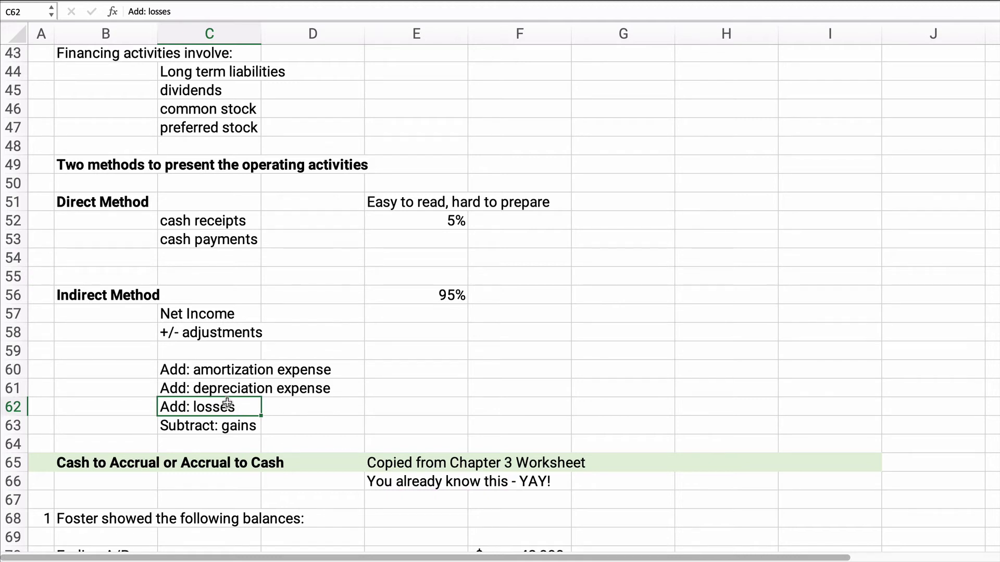
{"action": "left_click", "coordinate": [327, 410]}
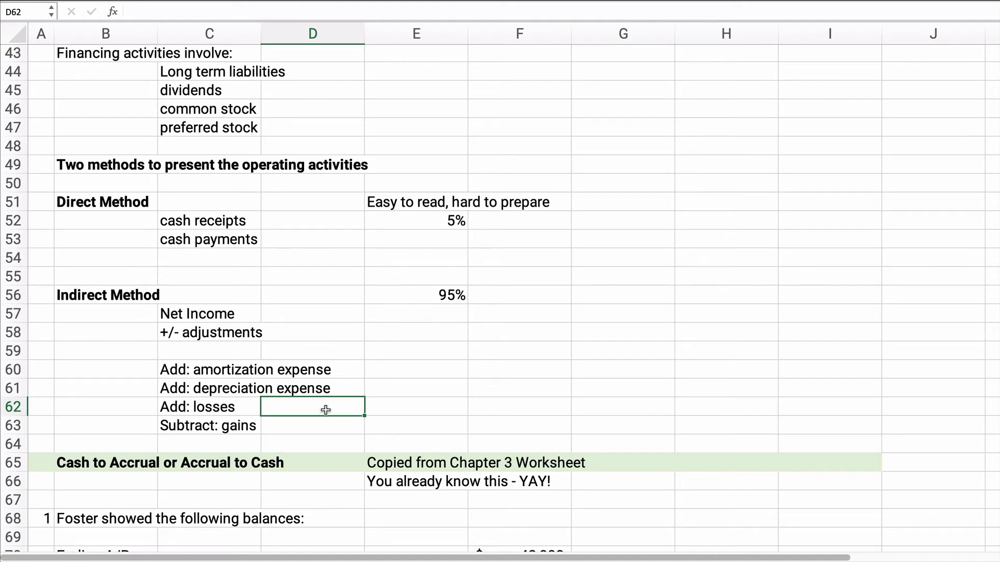
{"action": "scroll", "coordinate": [308, 437], "scroll_direction": "down", "scroll_amount": 3}
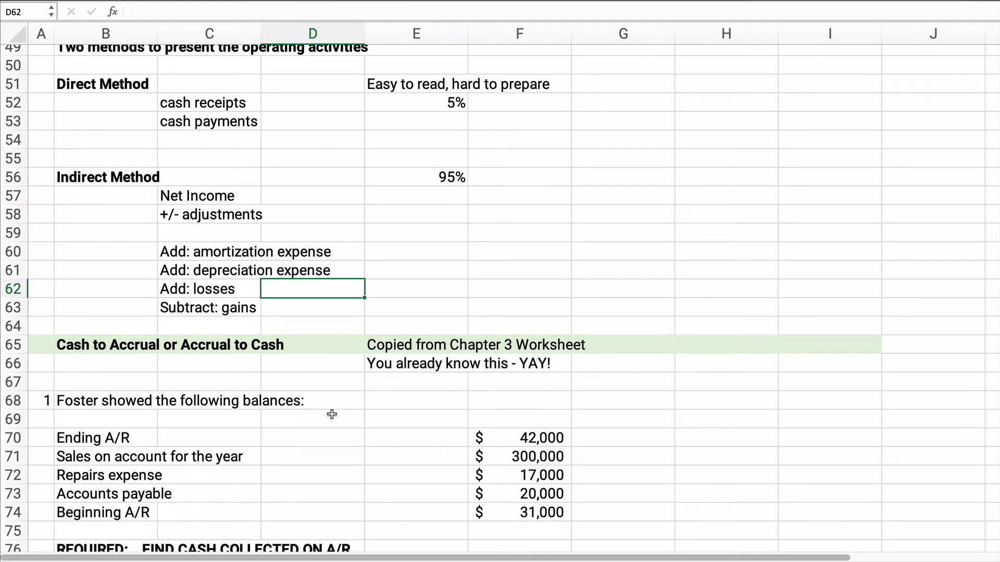
{"action": "scroll", "coordinate": [332, 415], "scroll_direction": "down", "scroll_amount": 3}
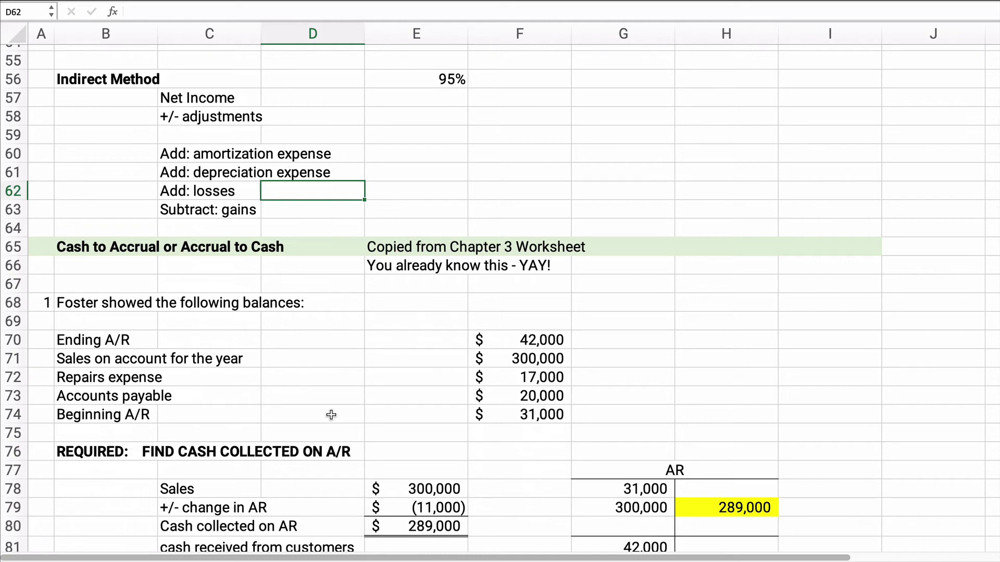
{"action": "scroll", "coordinate": [211, 444], "scroll_direction": "down", "scroll_amount": 3}
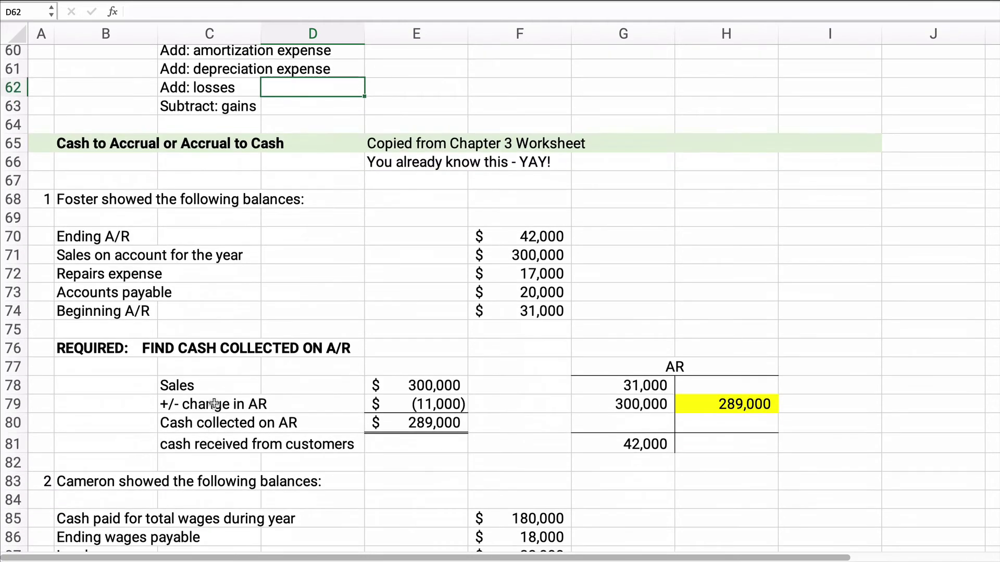
{"action": "scroll", "coordinate": [114, 320], "scroll_direction": "down", "scroll_amount": 2}
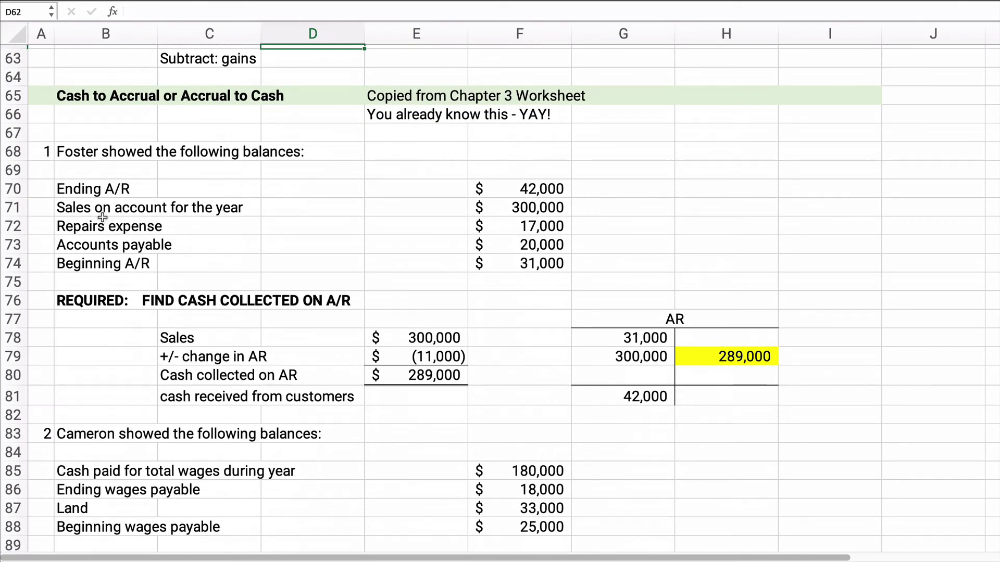
{"action": "left_click_drag", "start_coordinate": [86, 301], "coordinate": [395, 306]}
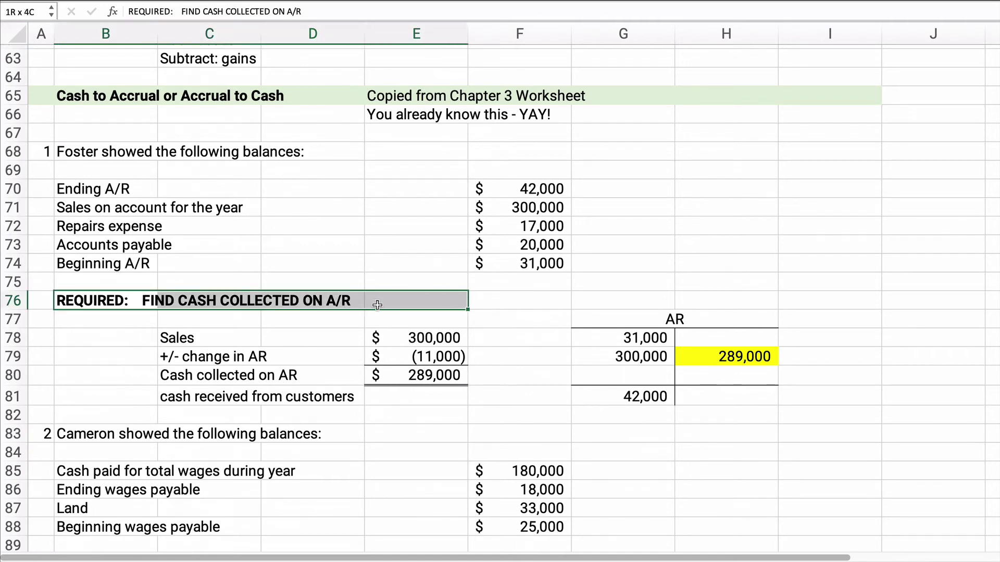
{"action": "left_click_drag", "start_coordinate": [196, 399], "coordinate": [330, 400]}
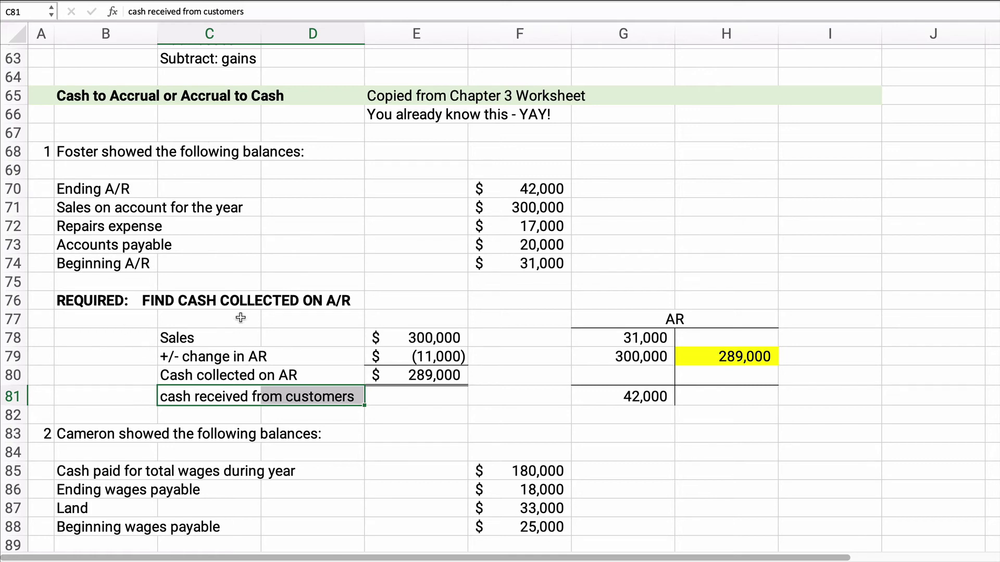
{"action": "scroll", "coordinate": [244, 355], "scroll_direction": "down", "scroll_amount": 4}
{"action": "scroll", "coordinate": [244, 391], "scroll_direction": "down", "scroll_amount": 1}
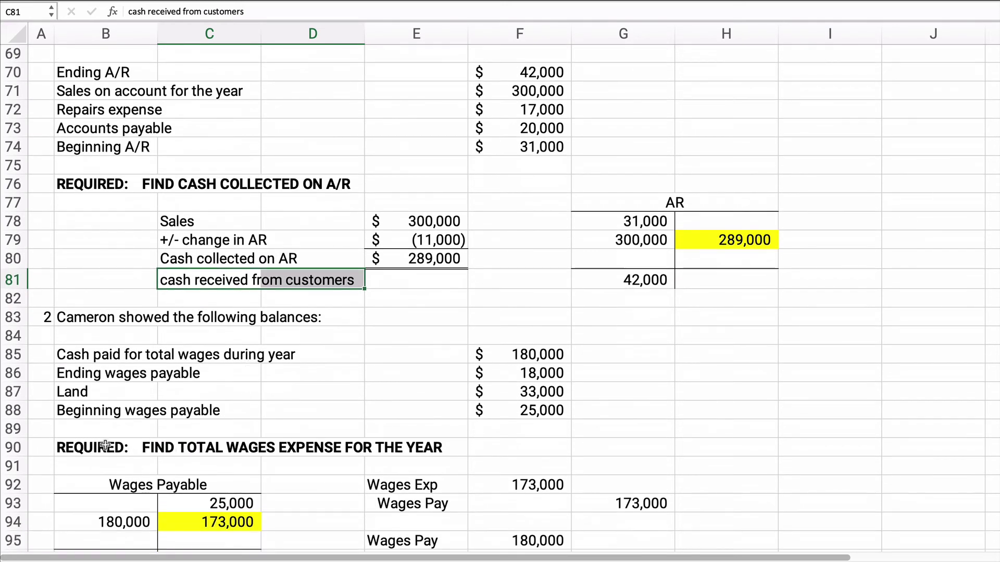
{"action": "left_click_drag", "start_coordinate": [104, 446], "coordinate": [450, 447]}
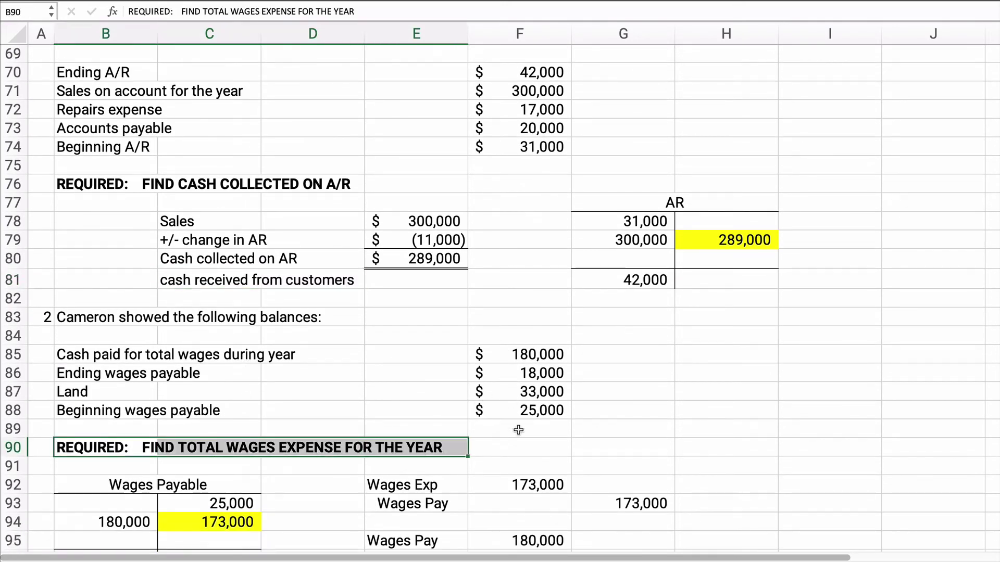
{"action": "scroll", "coordinate": [208, 451], "scroll_direction": "down", "scroll_amount": 5}
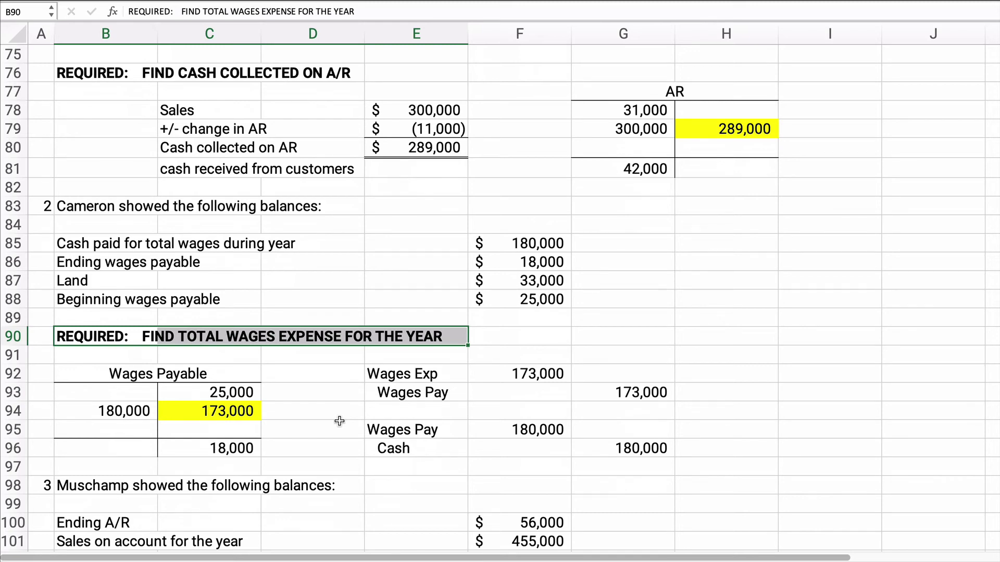
{"action": "scroll", "coordinate": [330, 423], "scroll_direction": "down", "scroll_amount": 6}
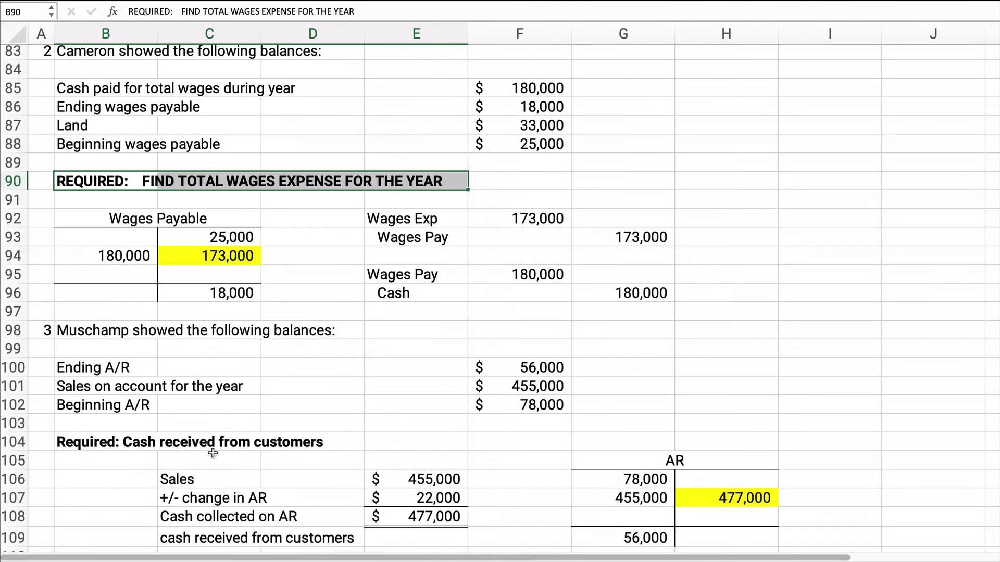
{"action": "left_click_drag", "start_coordinate": [60, 440], "coordinate": [336, 442]}
{"action": "scroll", "coordinate": [250, 440], "scroll_direction": "down", "scroll_amount": 5}
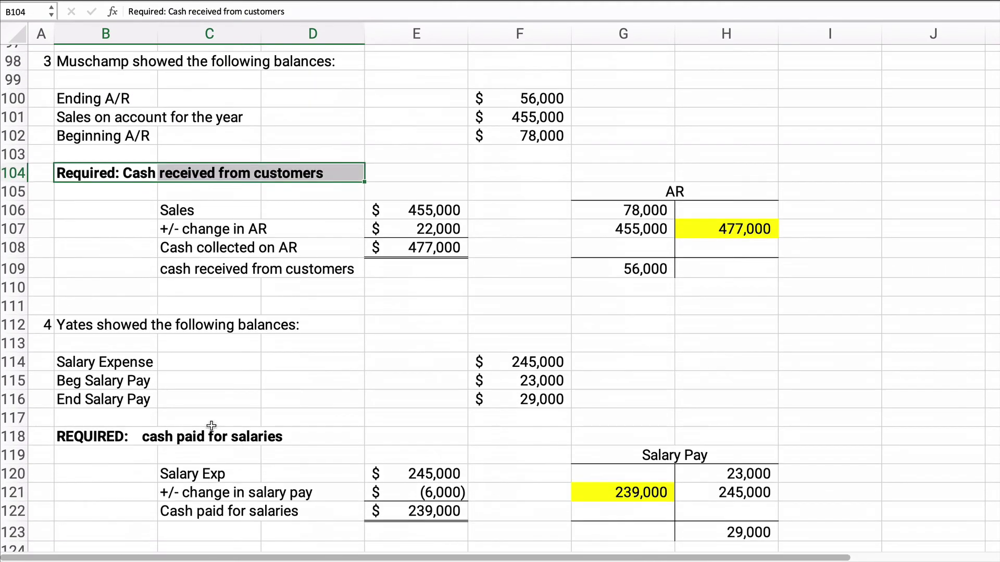
{"action": "left_click_drag", "start_coordinate": [68, 437], "coordinate": [316, 436]}
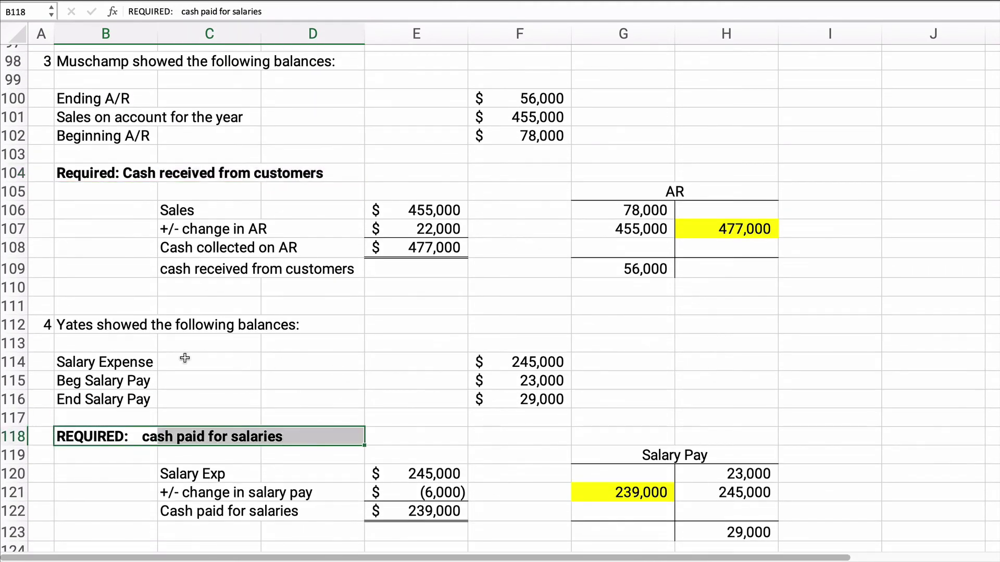
{"action": "left_click_drag", "start_coordinate": [132, 365], "coordinate": [514, 407]}
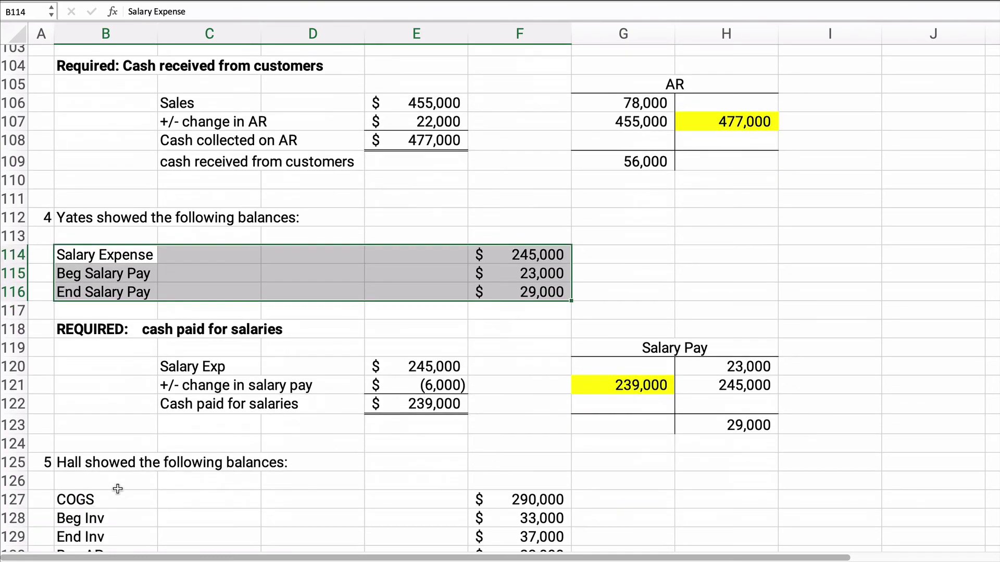
{"action": "scroll", "coordinate": [105, 481], "scroll_direction": "down", "scroll_amount": 3}
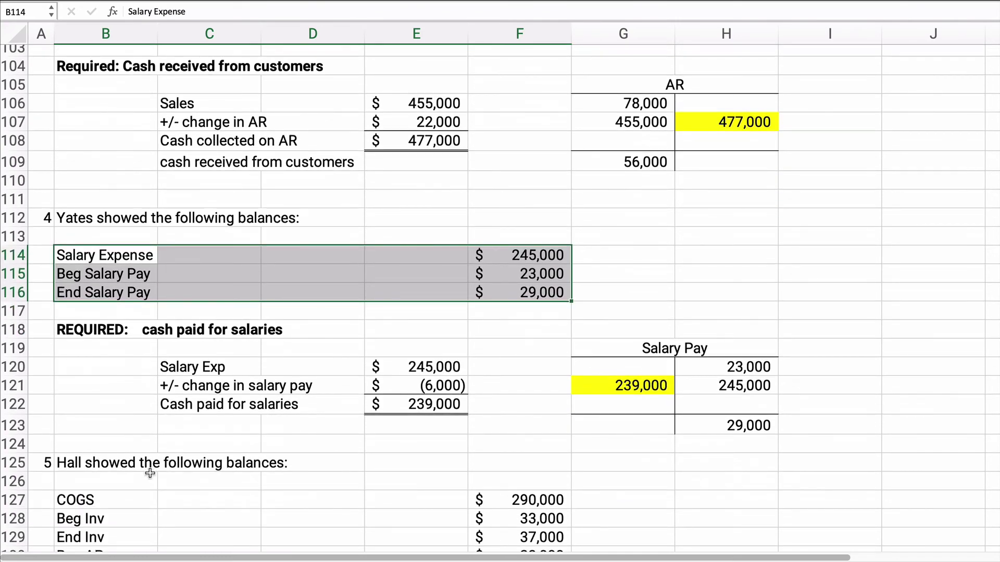
{"action": "scroll", "coordinate": [148, 474], "scroll_direction": "down", "scroll_amount": 5}
{"action": "scroll", "coordinate": [151, 473], "scroll_direction": "down", "scroll_amount": 2}
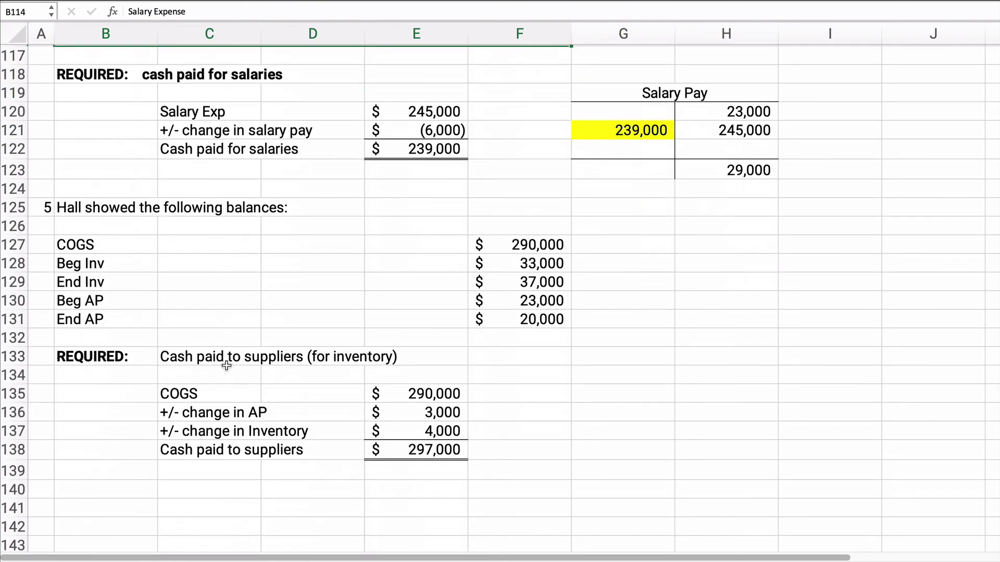
{"action": "left_click_drag", "start_coordinate": [323, 359], "coordinate": [446, 361]}
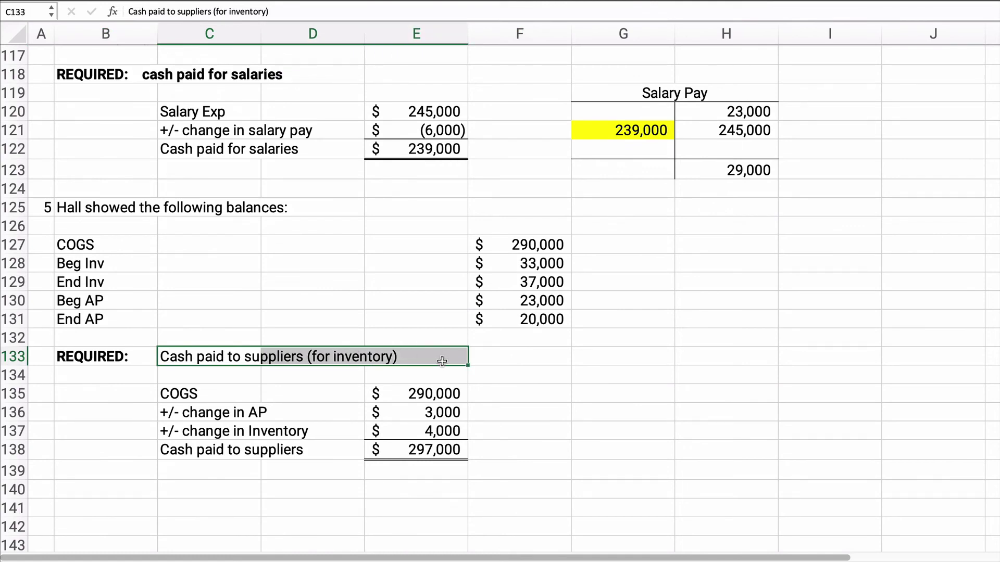
{"action": "left_click_drag", "start_coordinate": [192, 393], "coordinate": [395, 439]}
{"action": "left_click", "coordinate": [112, 489]}
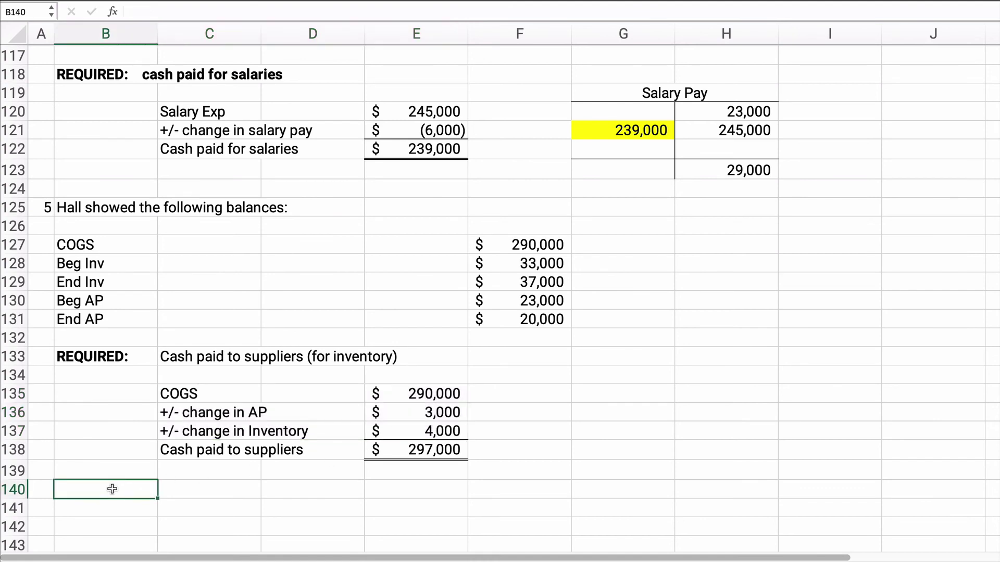